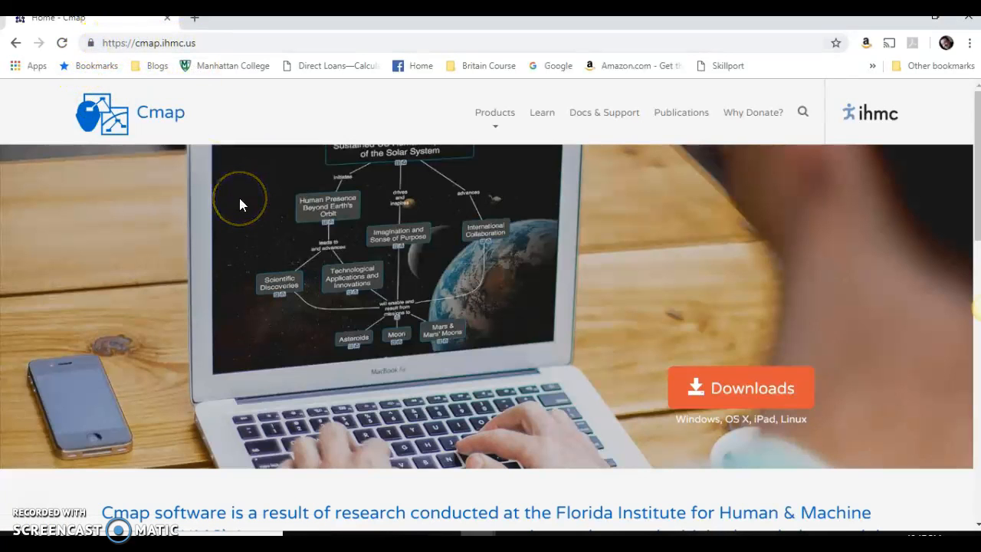
Open the Cmap site's downloads page and look through the available products.
click(722, 389)
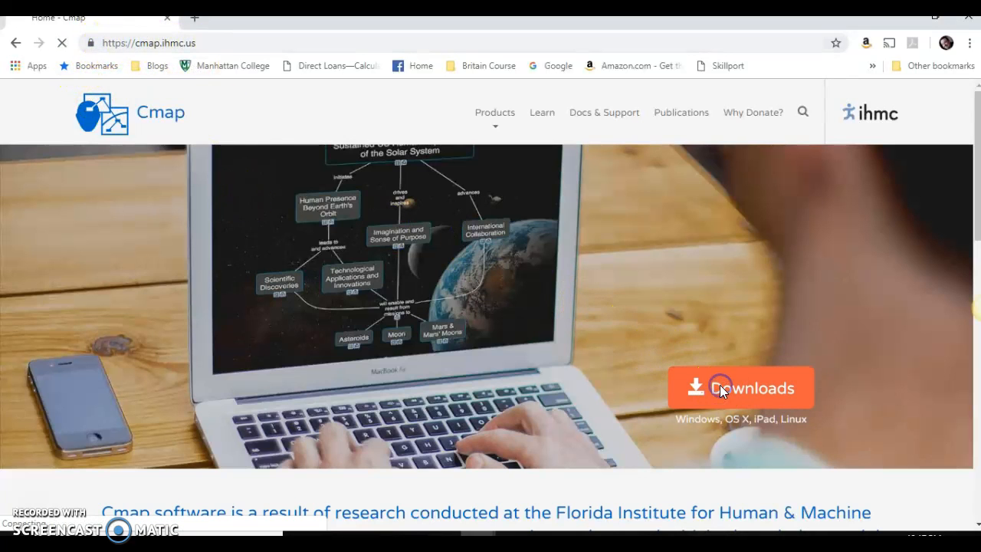
click(747, 395)
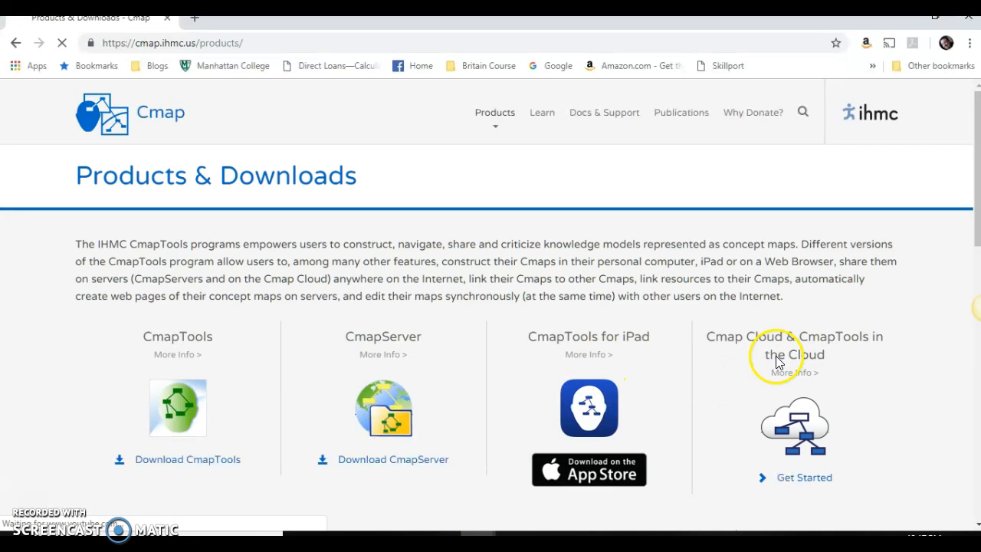
drag(977, 234, 977, 428)
drag(978, 309, 978, 315)
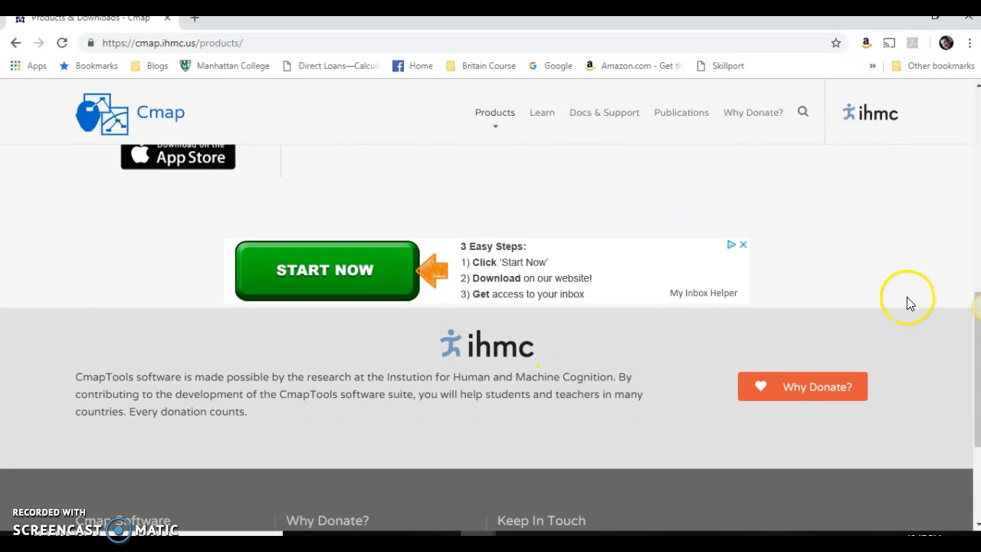
drag(977, 358, 976, 377)
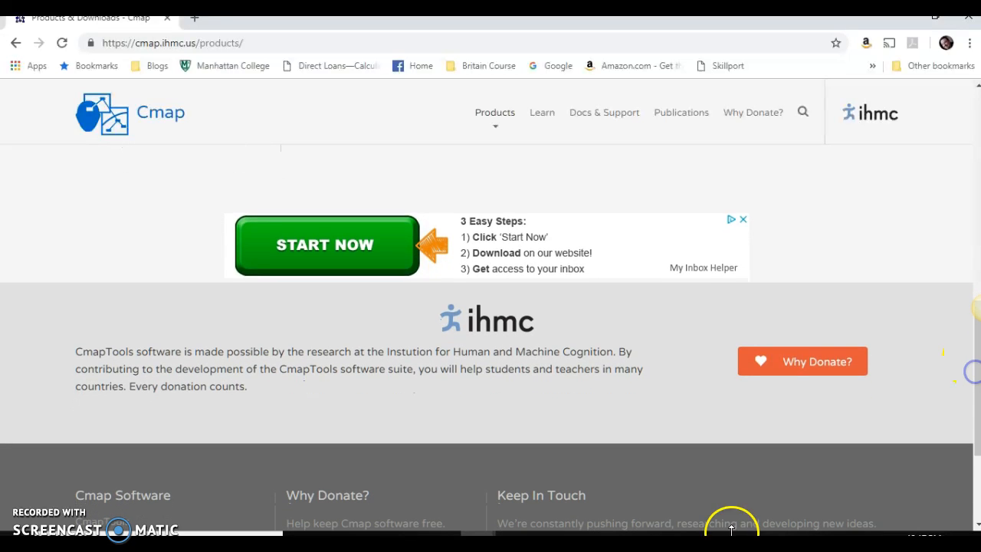
Switch to the CmapTools Views window, create a new Cmap and maximize its window.
mouse_move(689, 540)
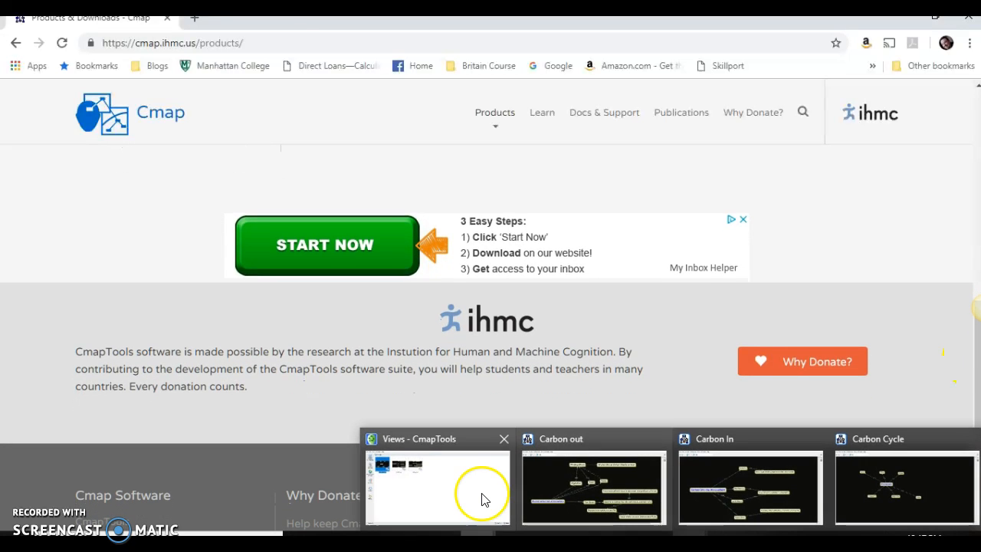
click(453, 491)
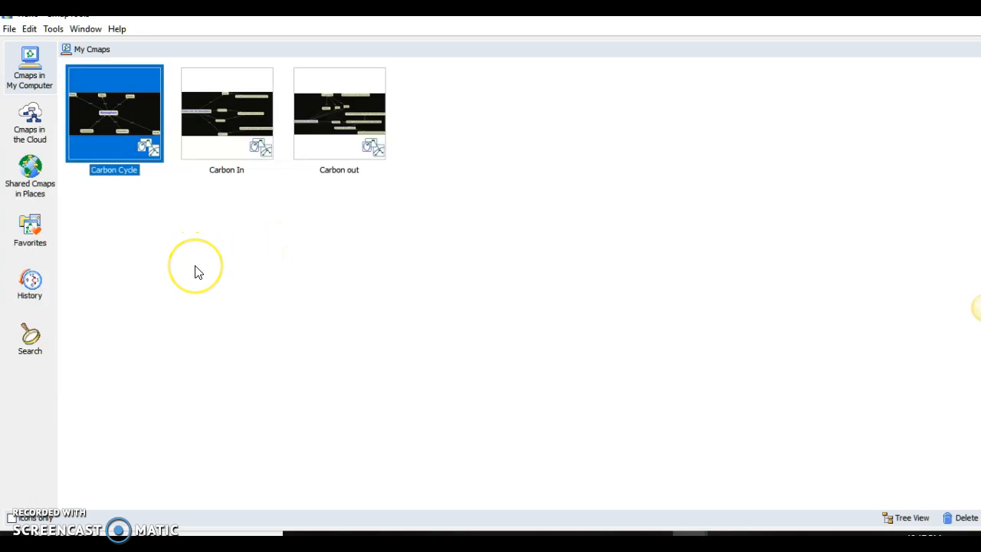
click(8, 31)
click(30, 48)
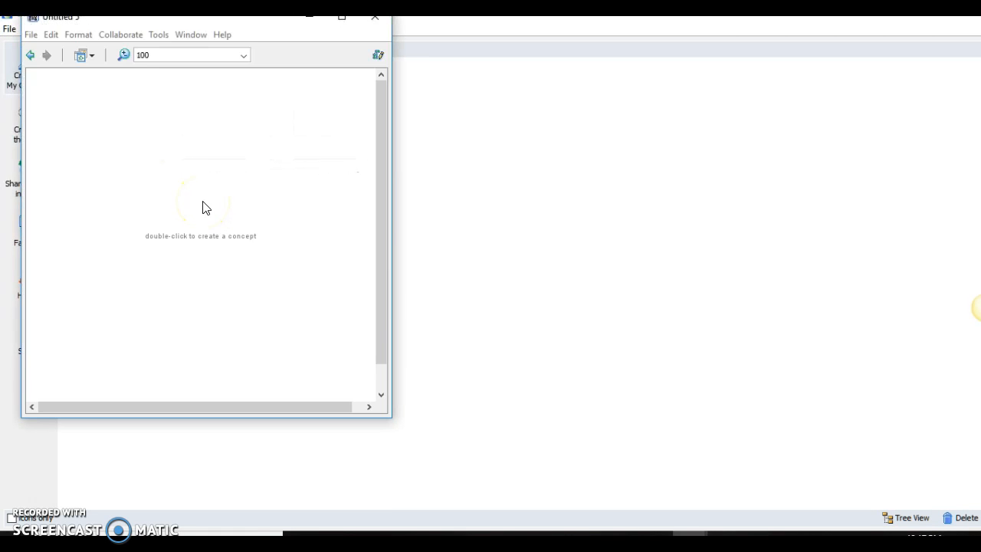
click(341, 19)
click(442, 286)
click(308, 272)
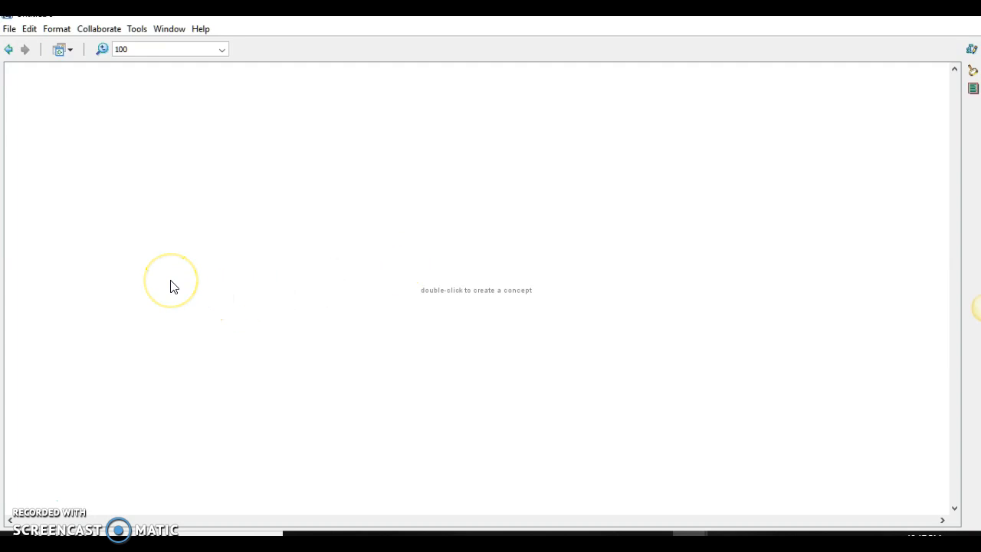
Create a concept labelled "Foot Bone" near the left edge of the blank map.
double_click(85, 307)
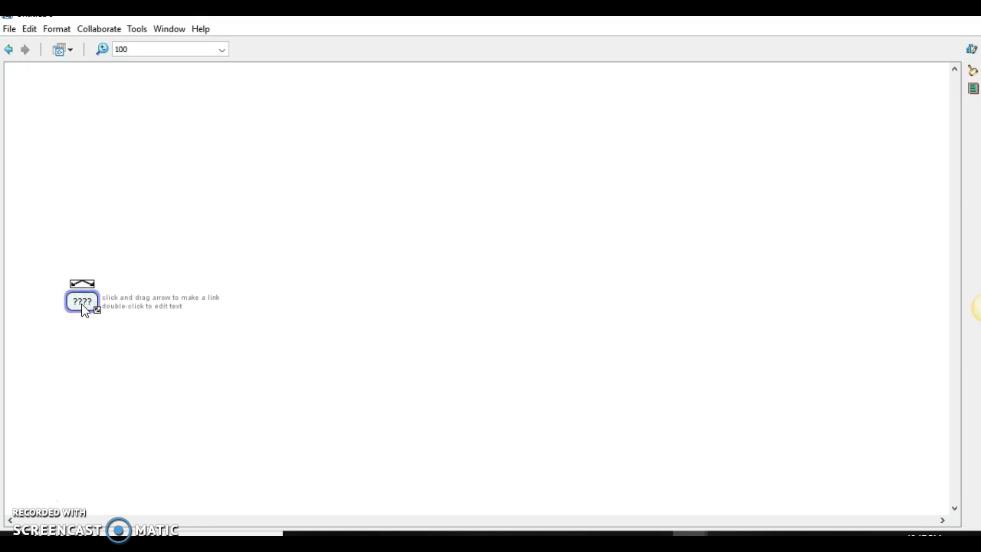
double_click(82, 305)
text(Fo)
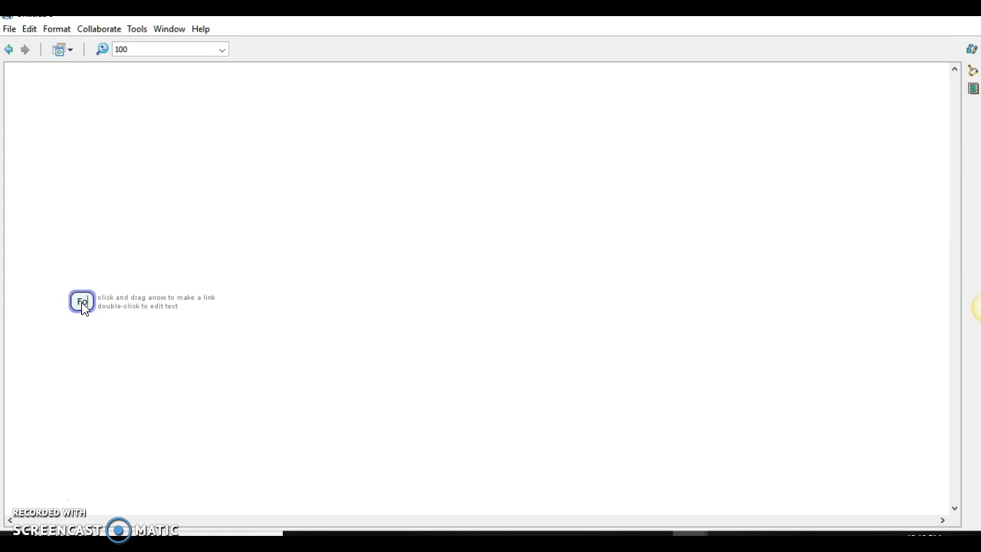
text(ot Bone)
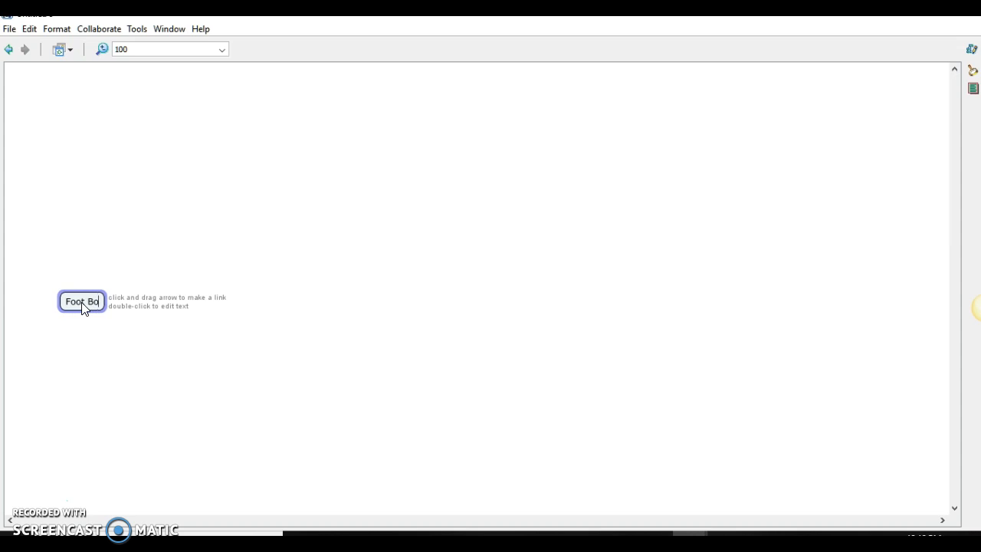
click(92, 330)
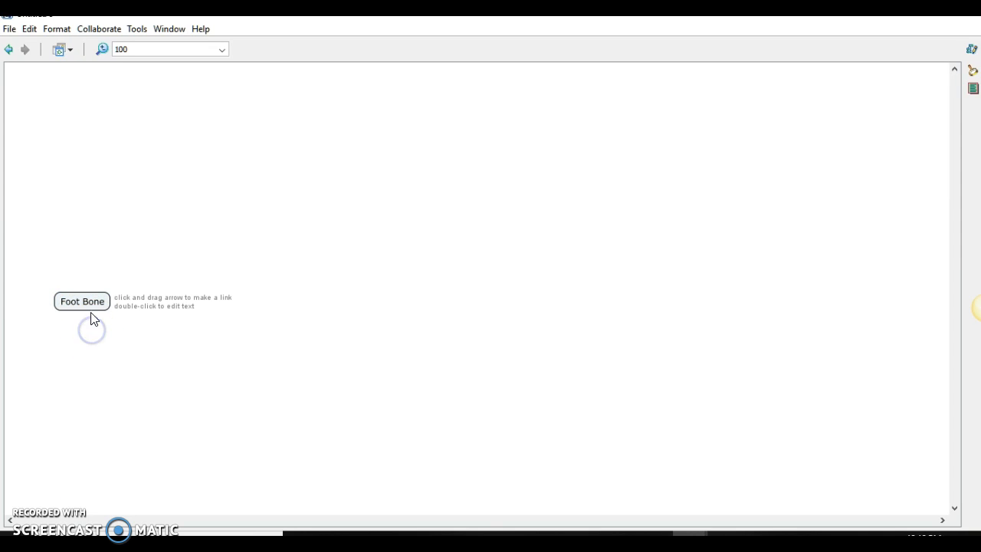
Link Foot Bone to a new concept up and to its right, labelled "Leg Bone".
click(89, 283)
click(103, 305)
drag(82, 285, 328, 242)
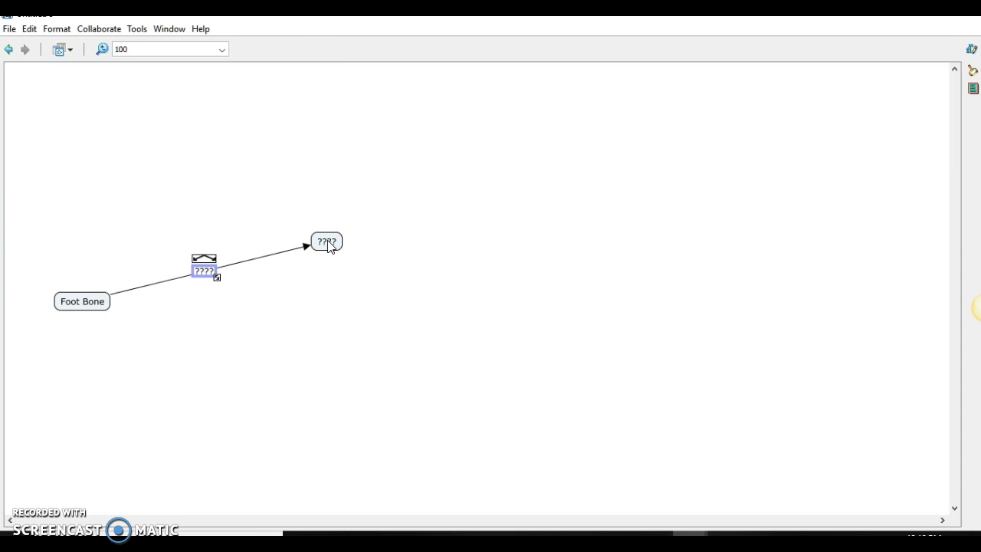
click(328, 241)
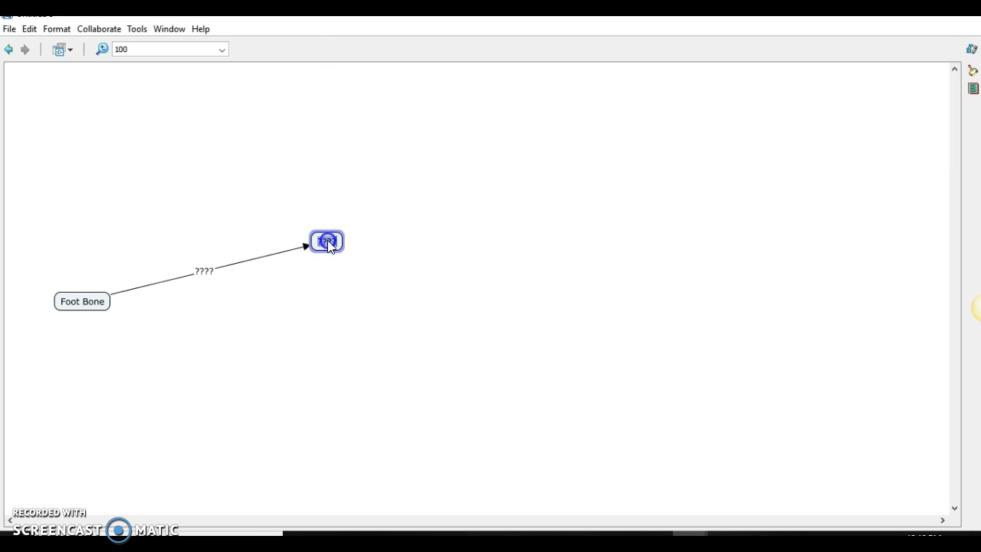
text(Leg Bone)
click(328, 274)
Link Leg Bone to a new concept on its right, labelled "Hip Bone".
click(341, 242)
click(341, 242)
drag(328, 226, 507, 248)
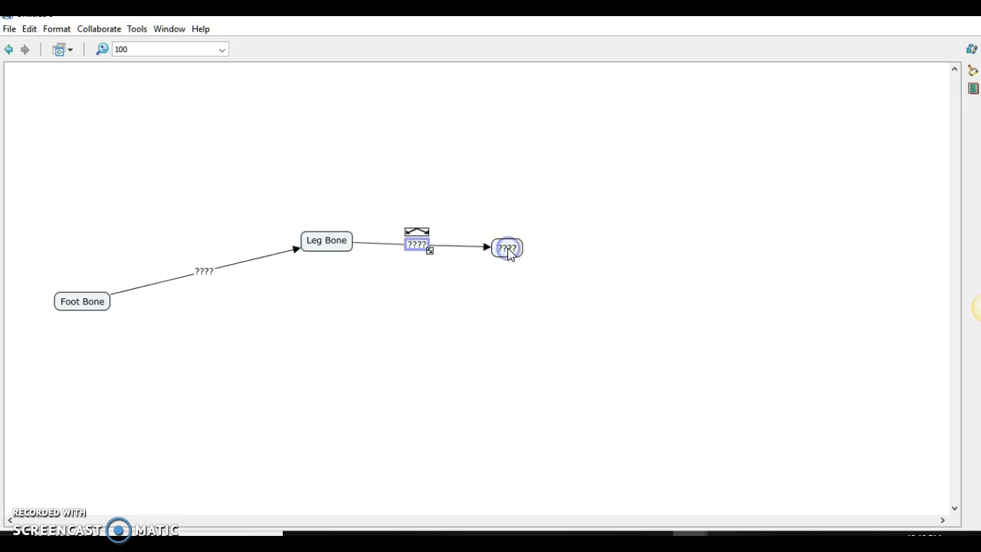
double_click(510, 248)
text(Hip Bone)
click(512, 295)
Link Hip Bone to a new concept above and to its right, labelled "Back Bone".
click(504, 233)
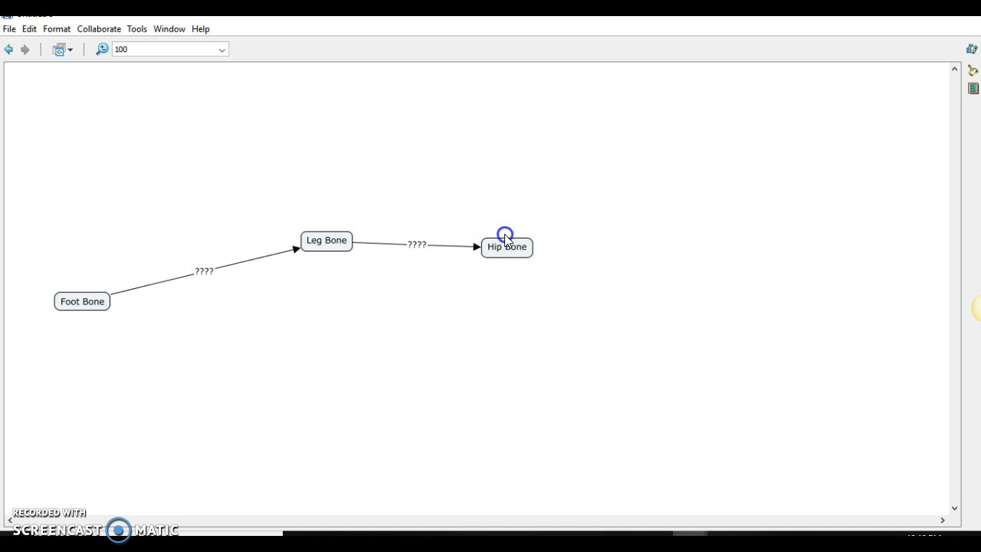
drag(511, 230, 577, 189)
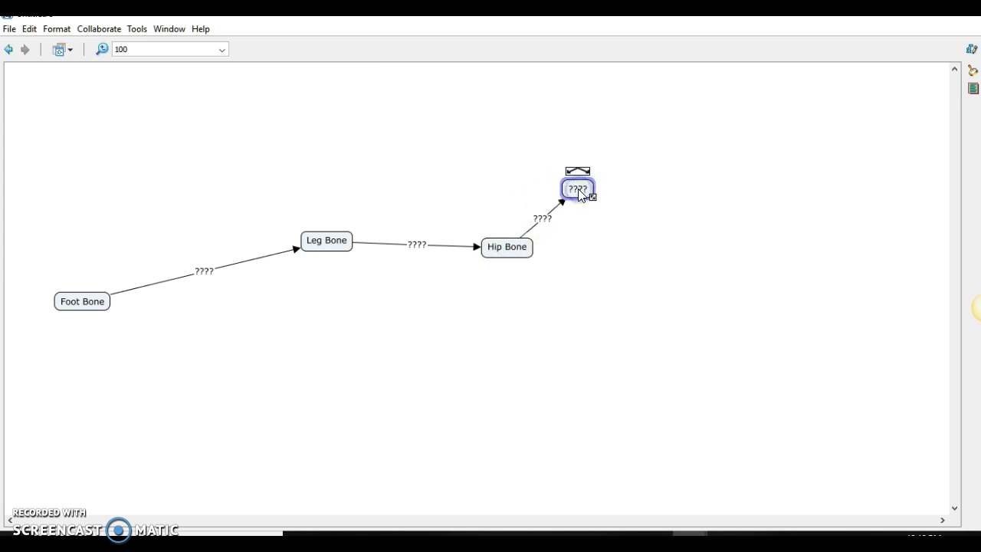
double_click(578, 190)
text(Back Bone)
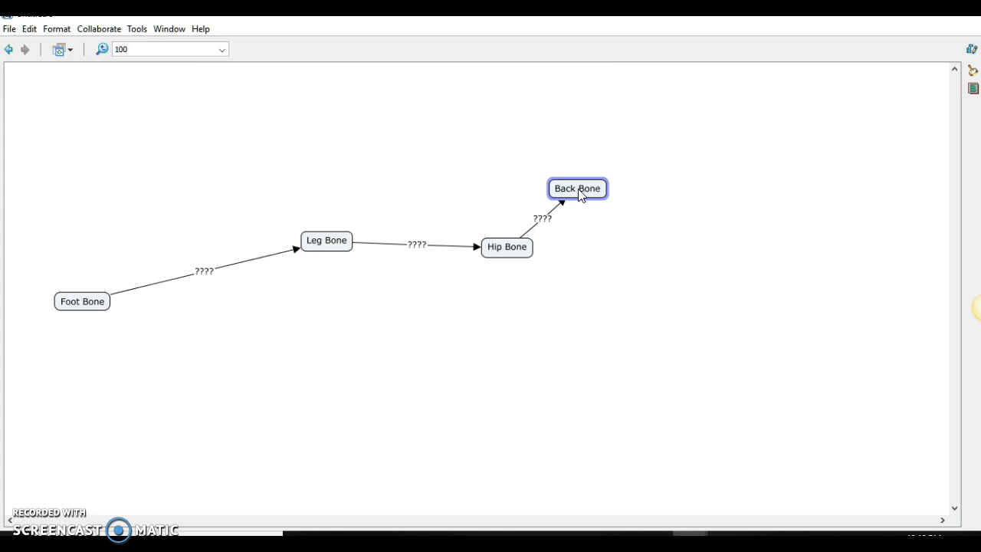
click(584, 244)
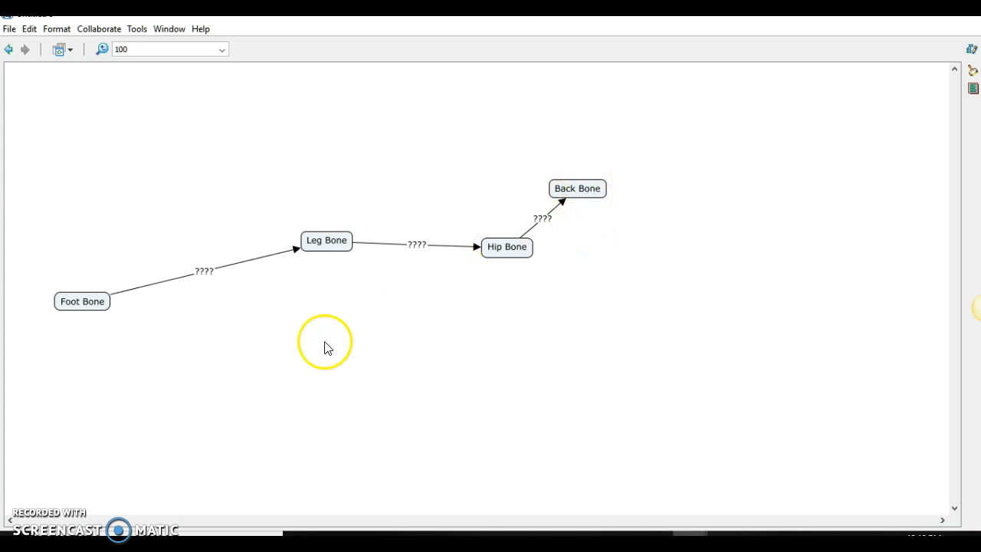
Branch a second link from Leg Bone down to a new concept labelled "Thigh bone".
click(320, 241)
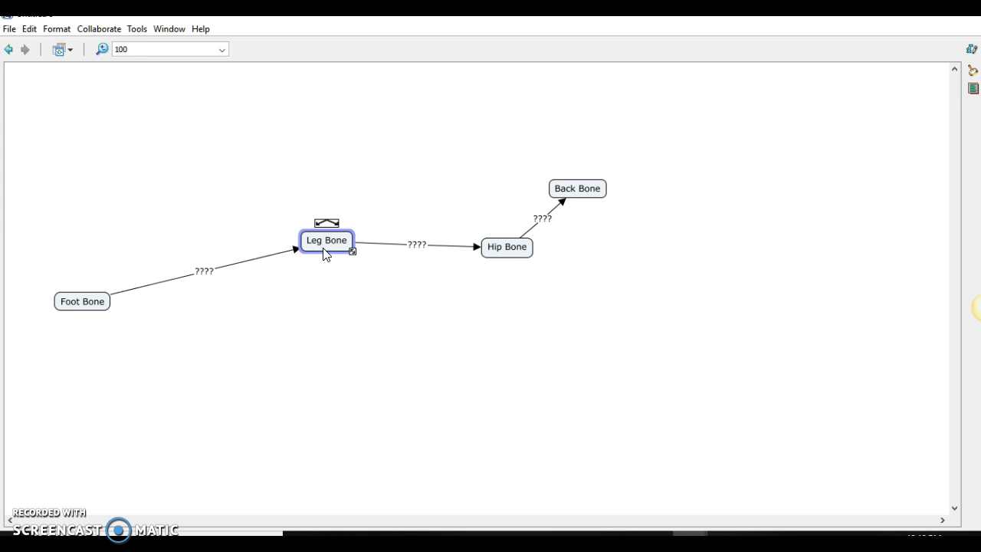
click(326, 225)
drag(325, 225, 388, 363)
click(328, 242)
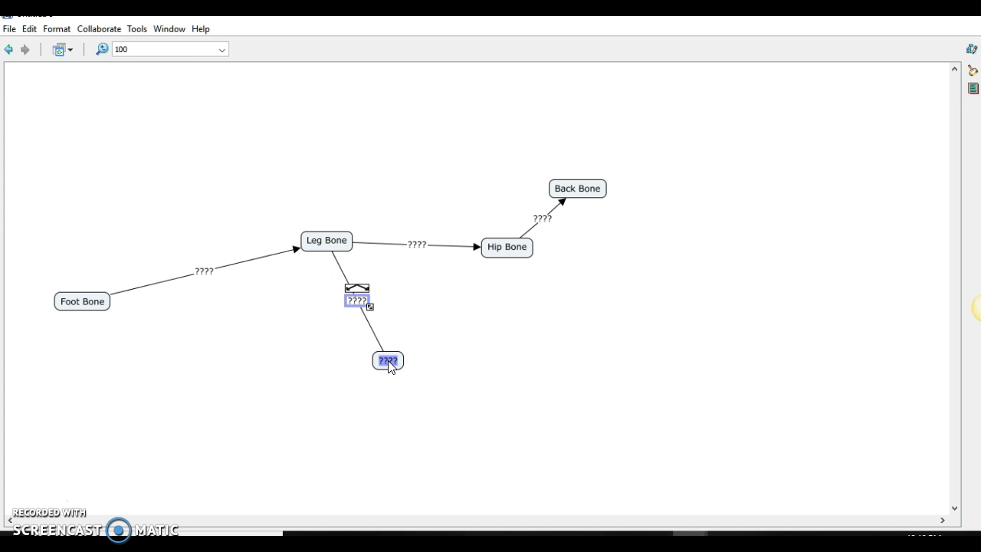
text(Thigh v)
key(BackSpace)
text(bone)
click(386, 396)
click(386, 397)
Link Back Bone to a new concept below and to its right, labelled "Rib Bone".
click(595, 187)
drag(577, 170, 702, 295)
click(703, 294)
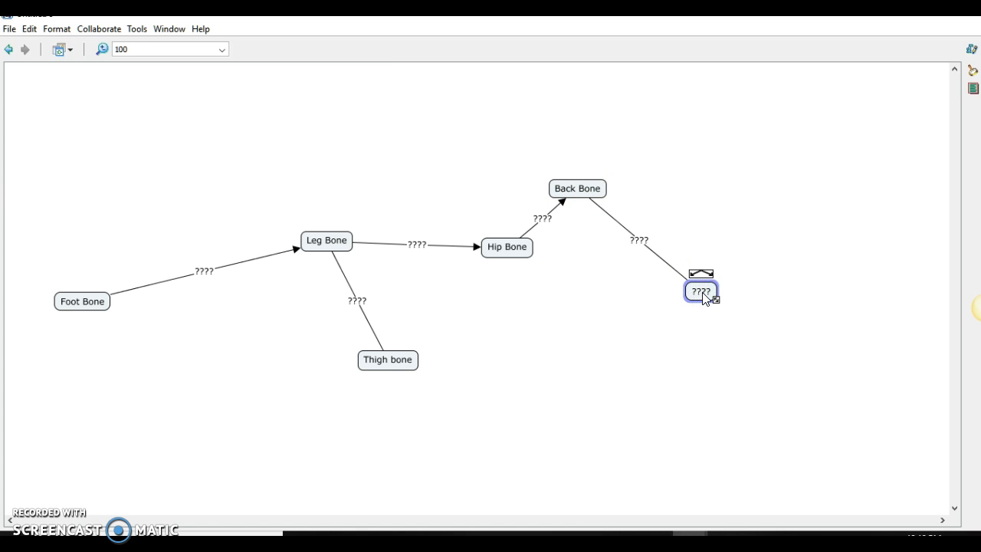
text(Rib Bone)
click(640, 341)
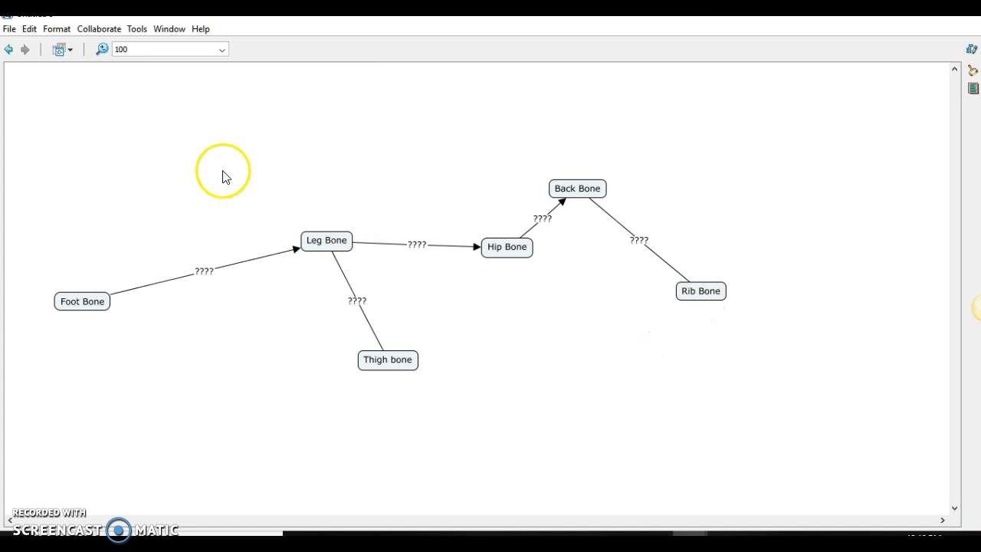
Review the save commands and the file formats available for exporting the Cmap, then close the list without choosing one.
click(8, 29)
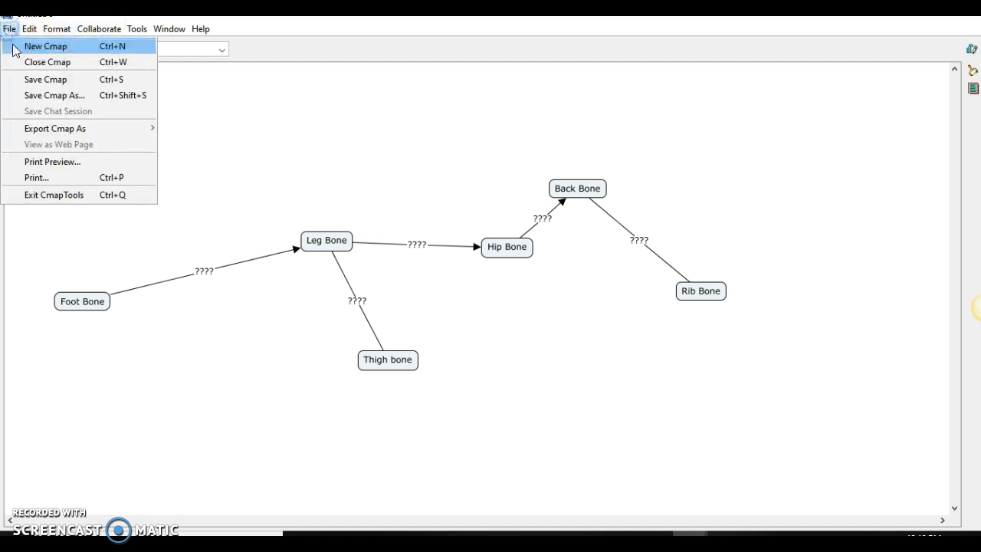
click(49, 95)
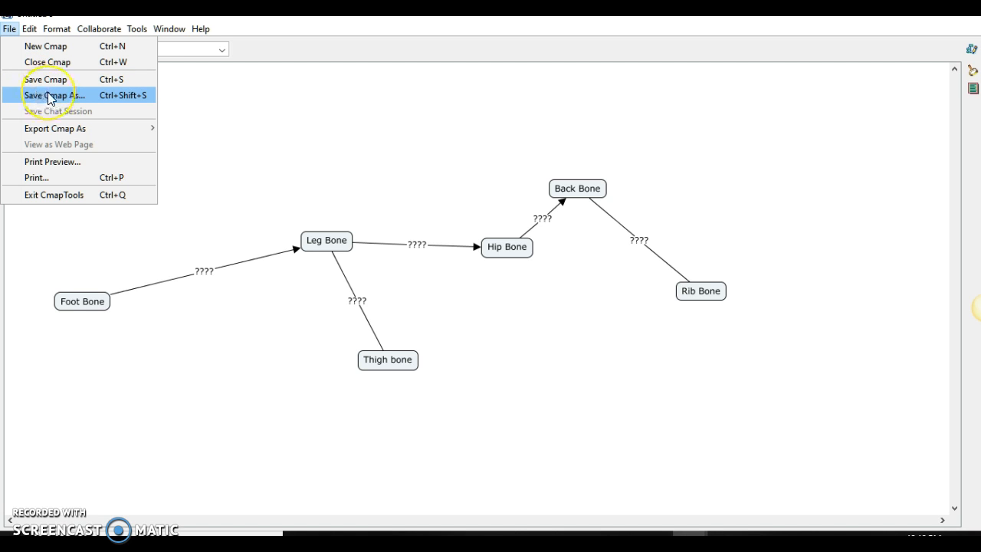
click(62, 132)
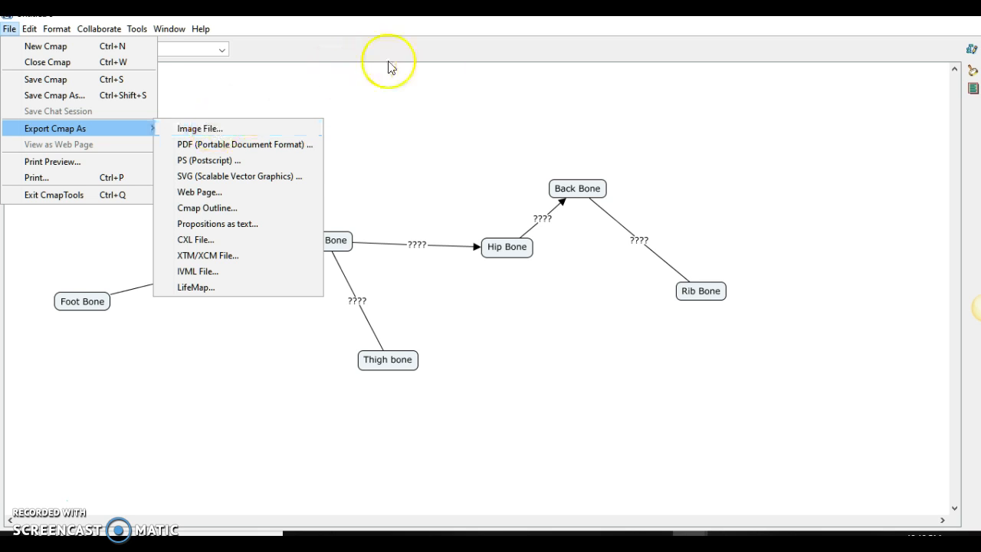
click(431, 95)
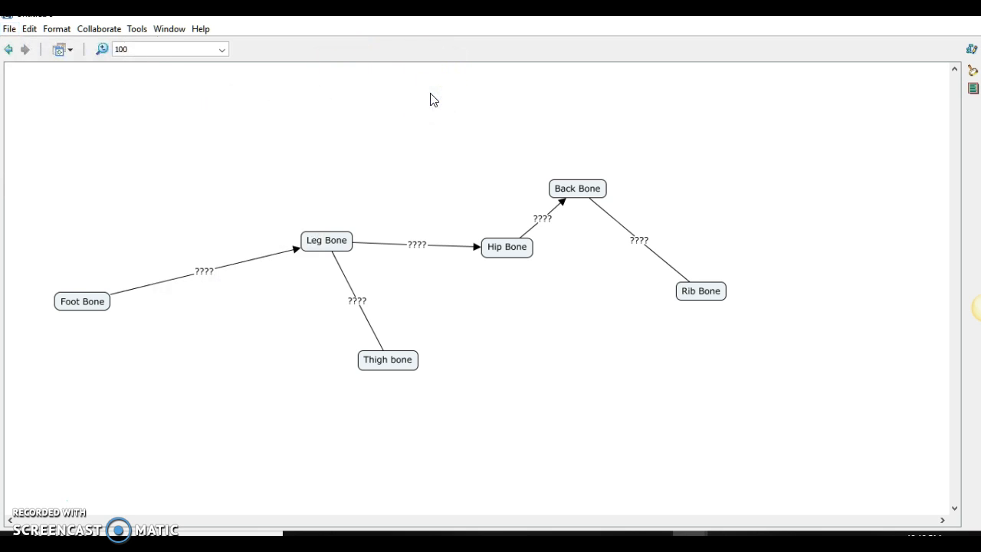